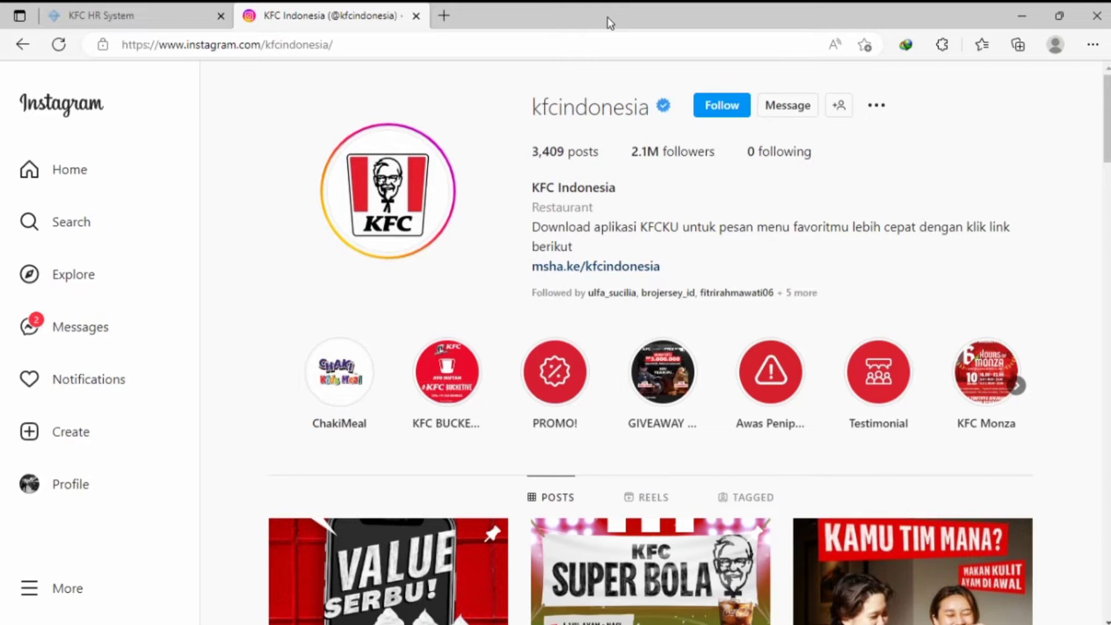
Step: Follow the bio link on the kfcindonesia profile to the official KFC Indonesia website and open its Karir vacancy page
click(628, 268)
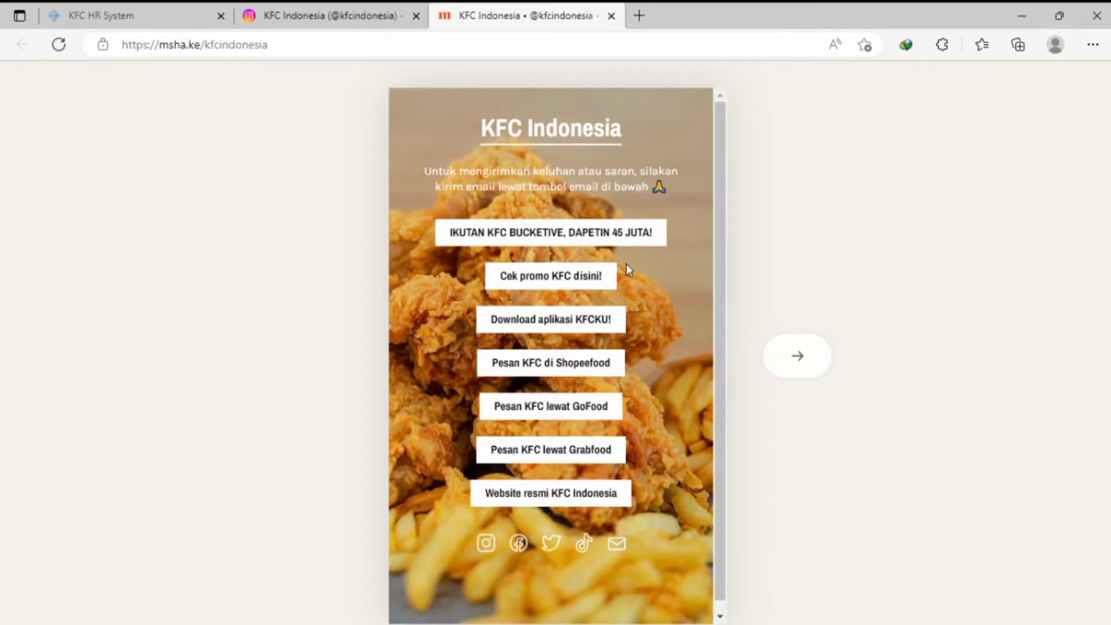
click(510, 500)
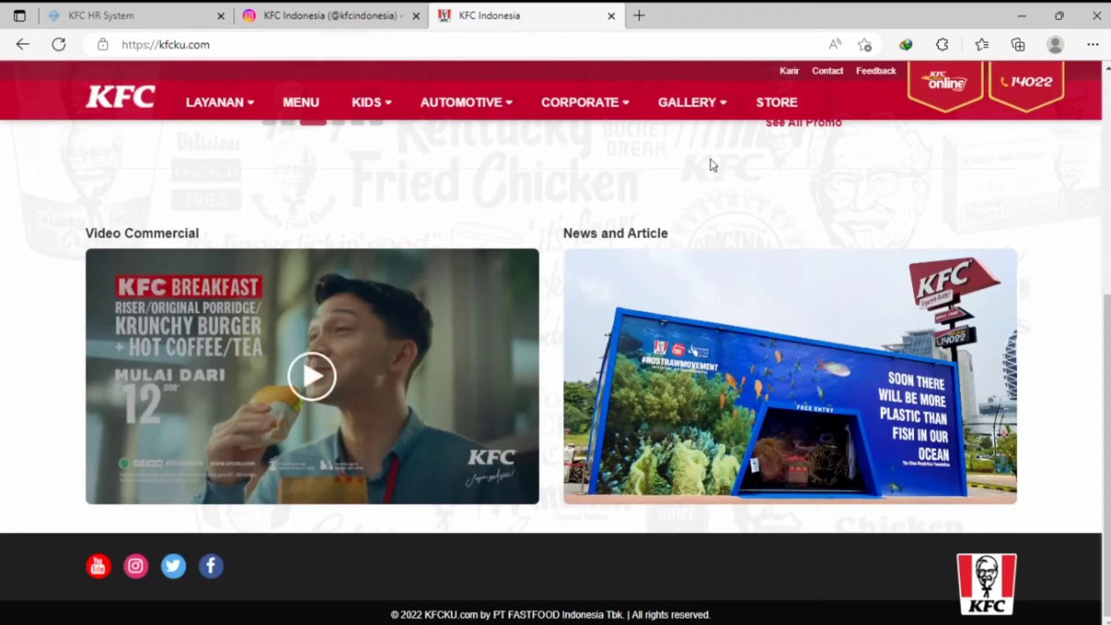
click(787, 71)
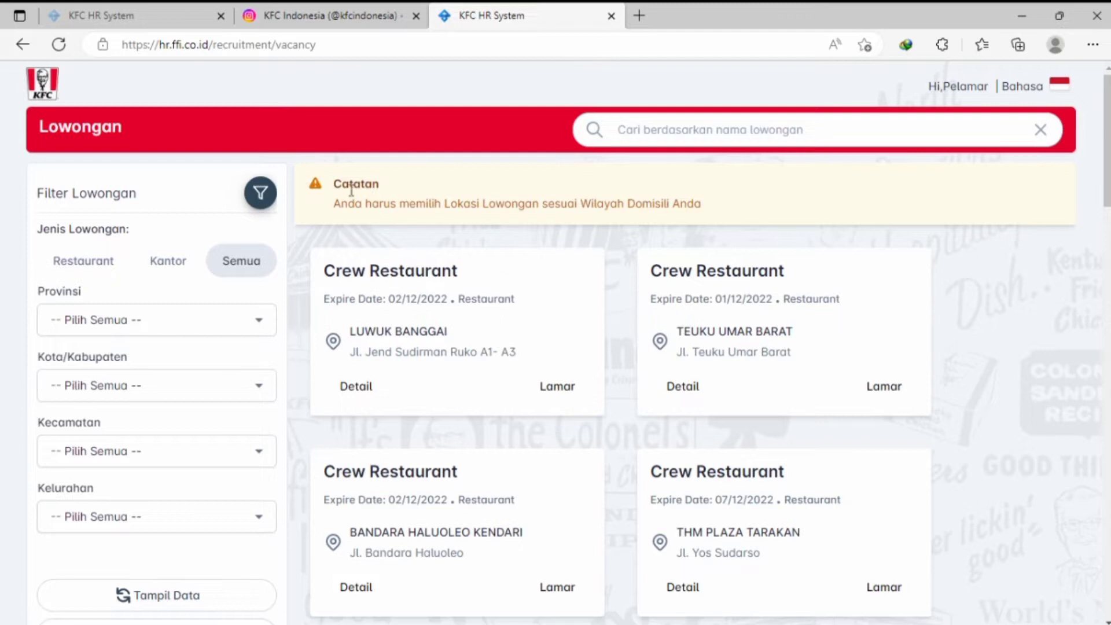
Step: Review the details of the Crew Restaurant vacancy at LUWUK BANGGAI and start an application for it
click(344, 385)
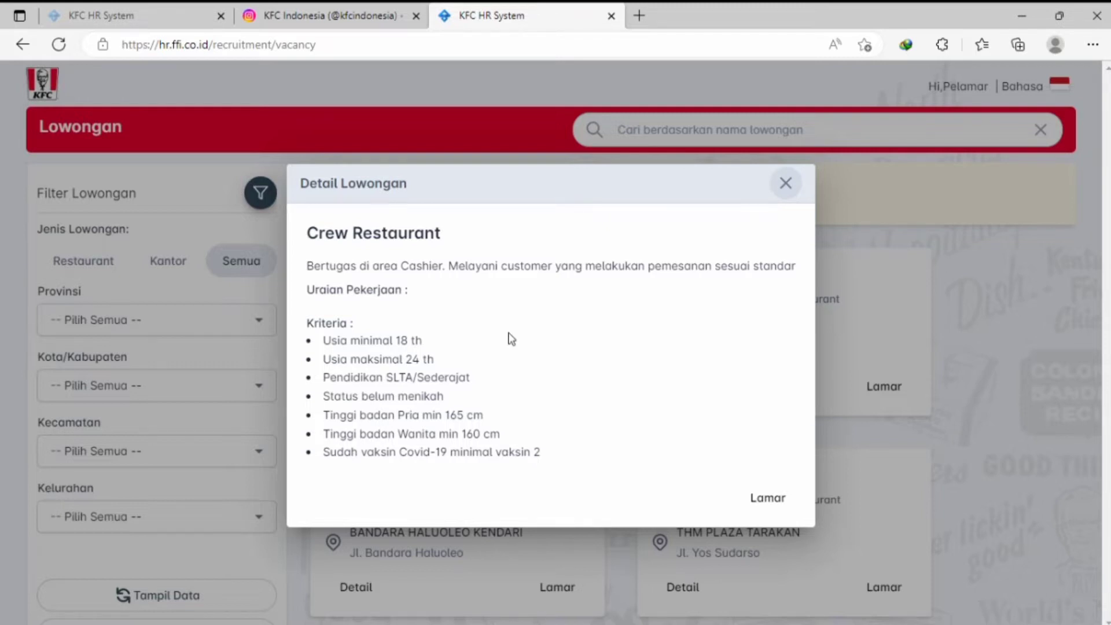
key(alt+Left)
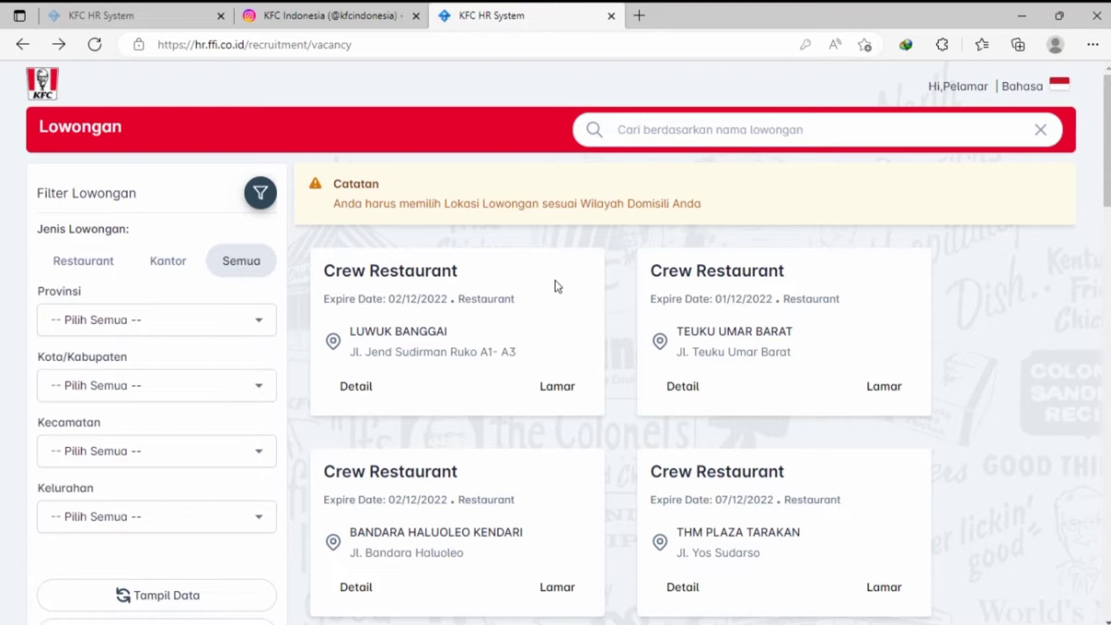
click(567, 386)
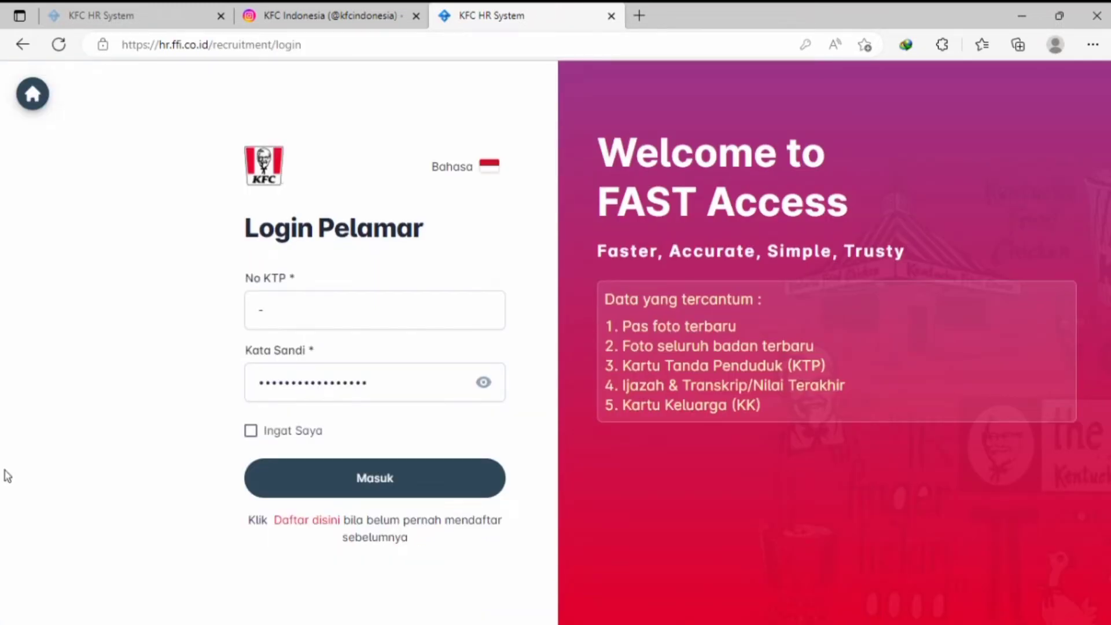
Step: Open the new applicant registration form, try marking the KTP address as the same as the domicile, and review the remaining fields
click(289, 521)
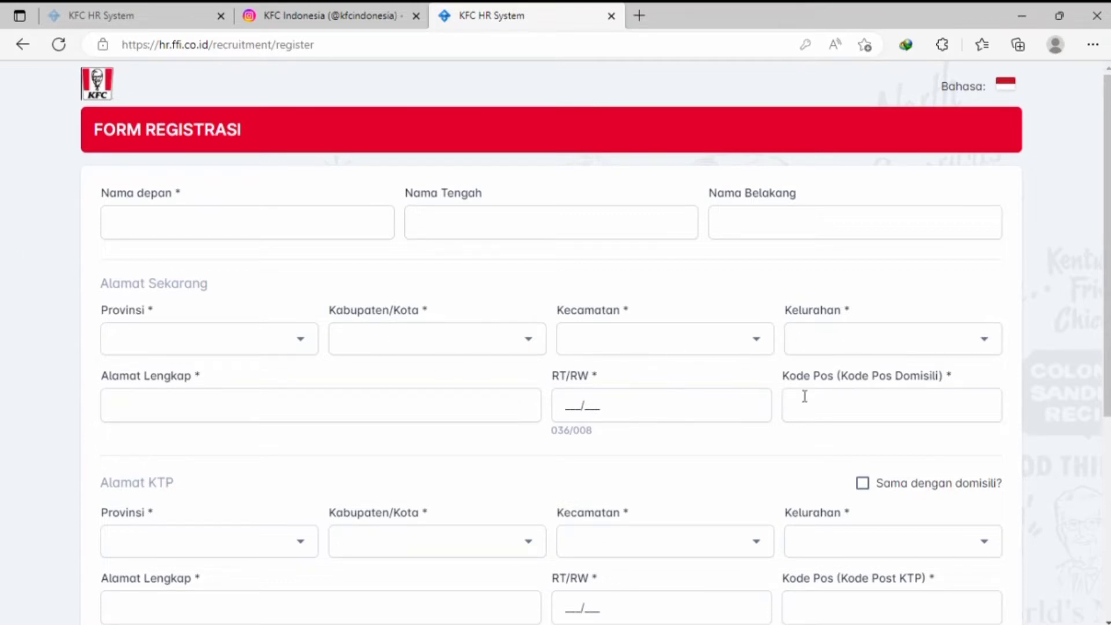
scroll(179, 446, down, 3)
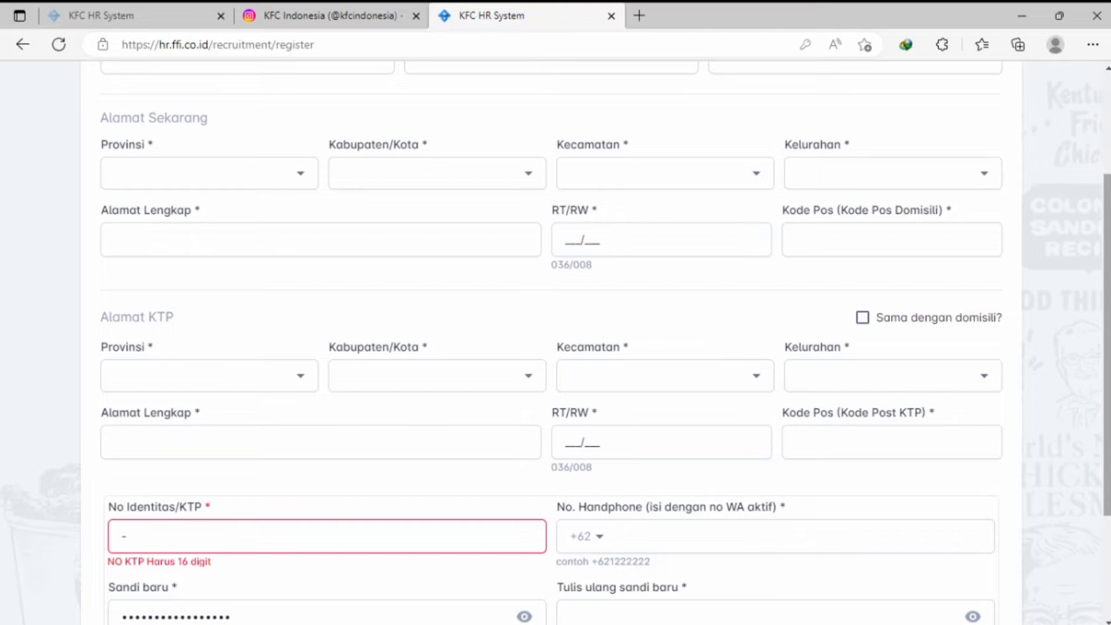
click(862, 319)
scroll(862, 318, down, 3)
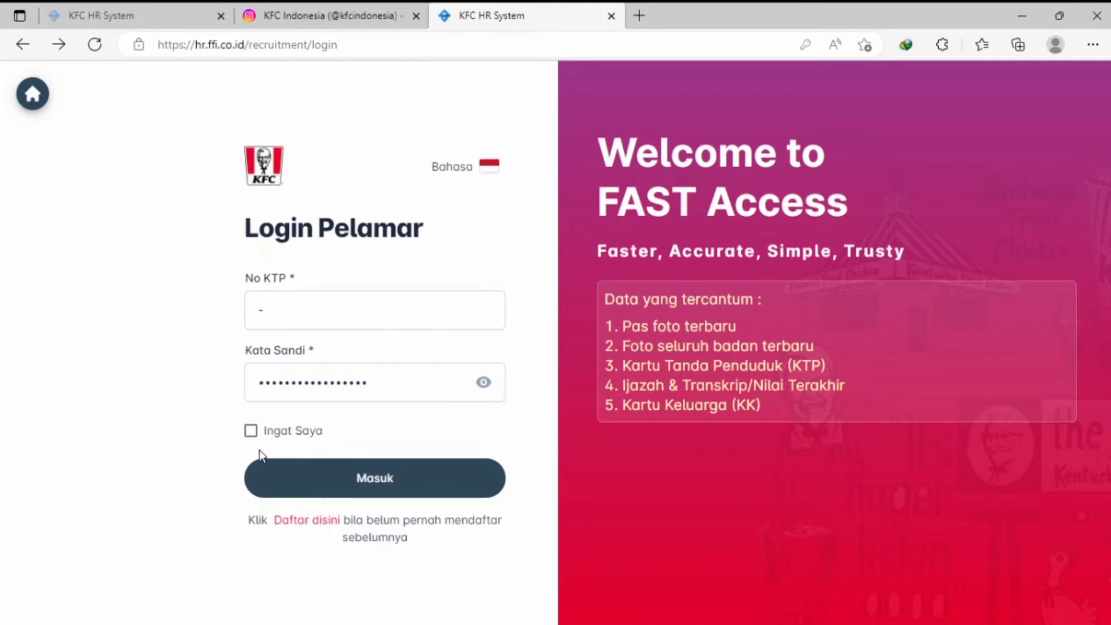
Step: Log in with the prefilled applicant credentials and proceed through the personal information section, leaving Berkacamata at Tidak
click(340, 479)
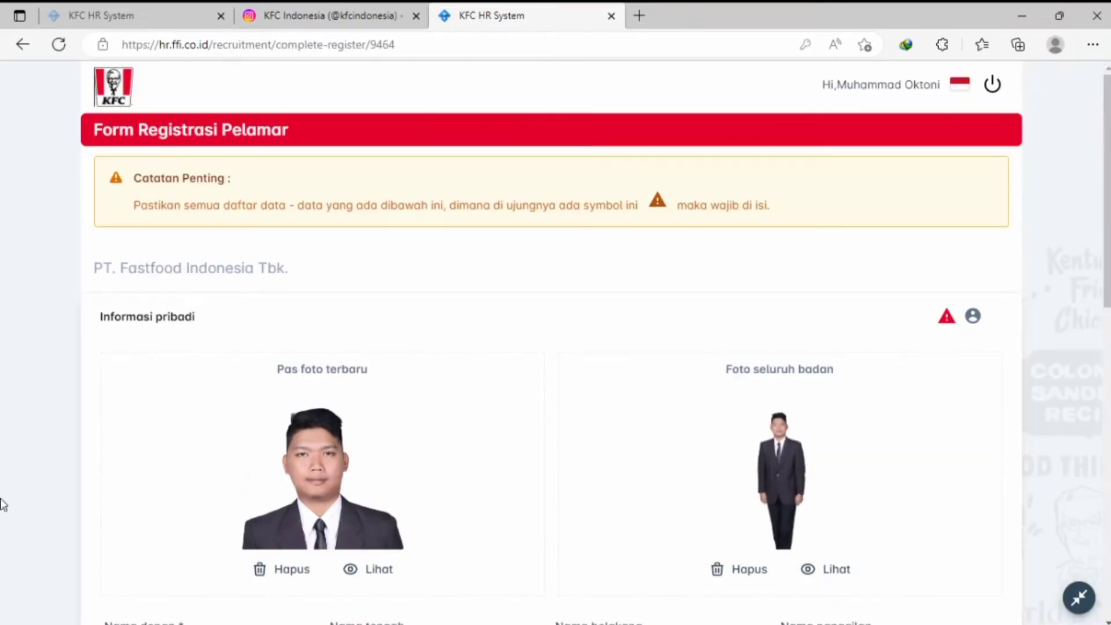
click(1108, 430)
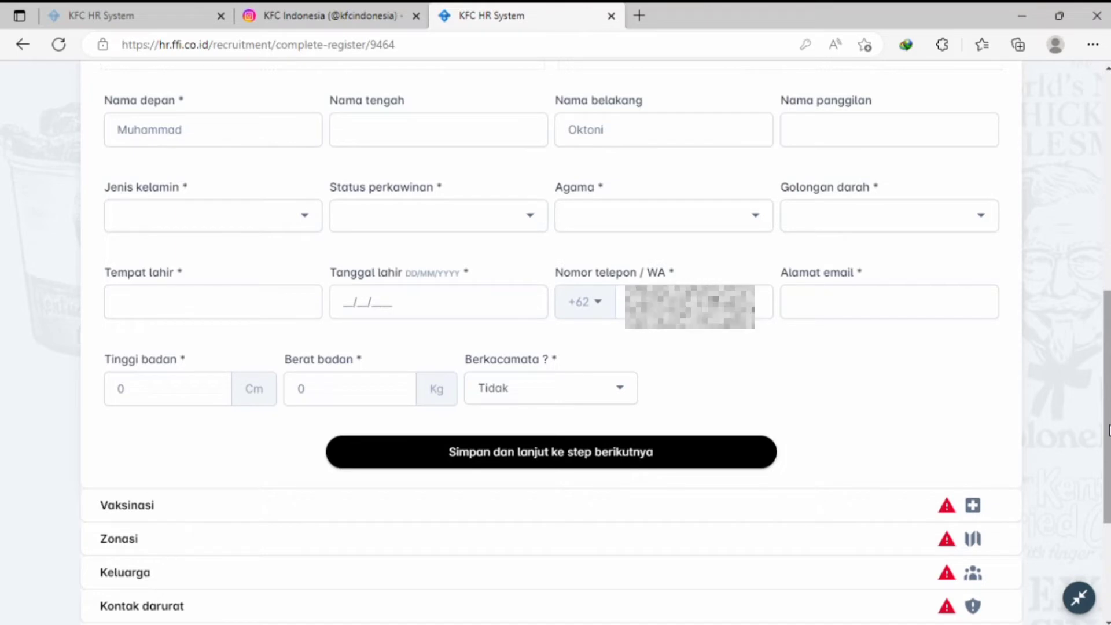
click(561, 389)
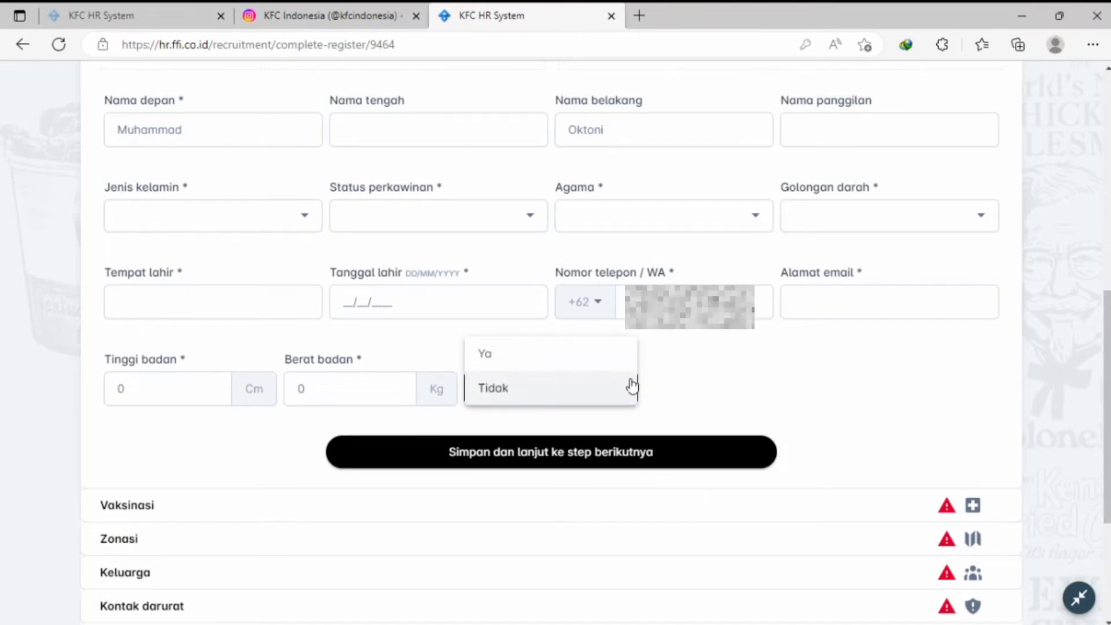
click(704, 374)
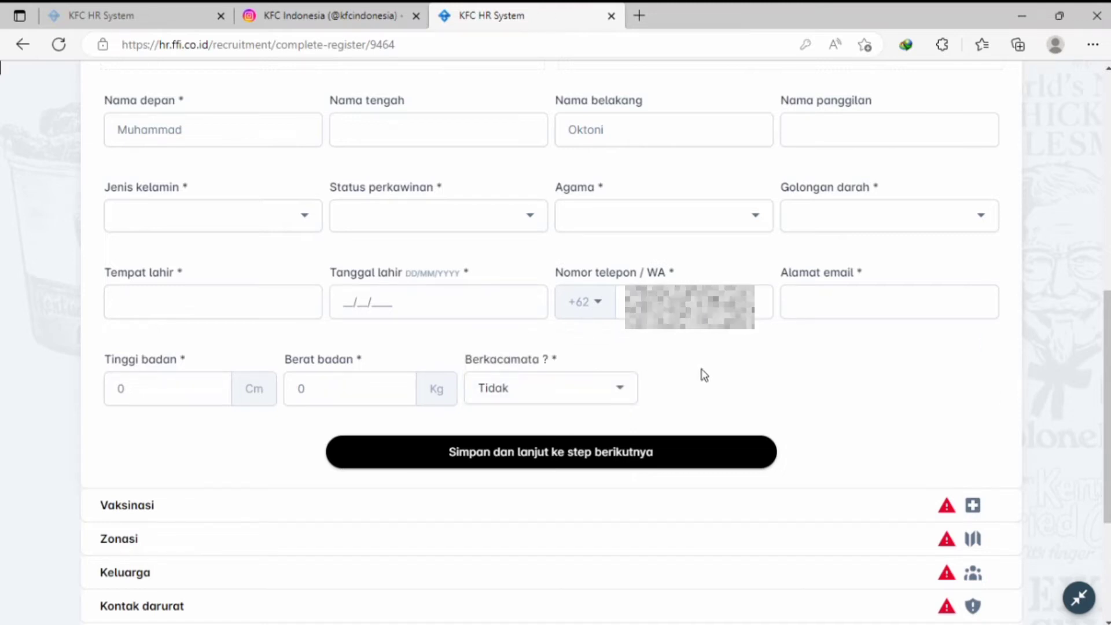
click(597, 456)
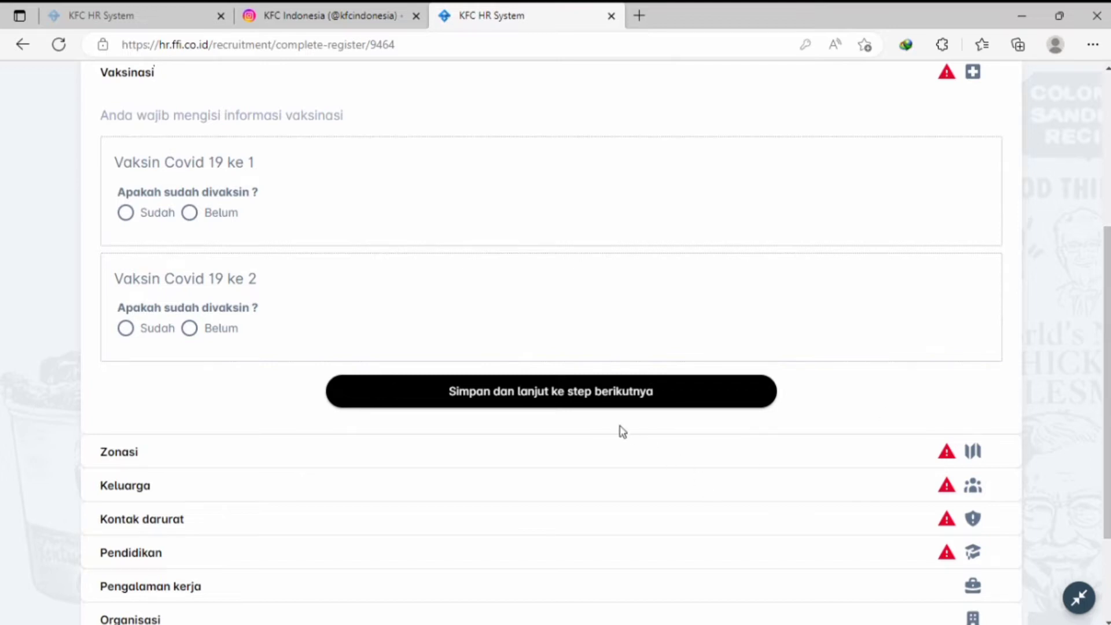
Step: Examine the Zonasi and Keluarga sections, including the Hubungan options for a family member, and continue to Kontak darurat
click(569, 395)
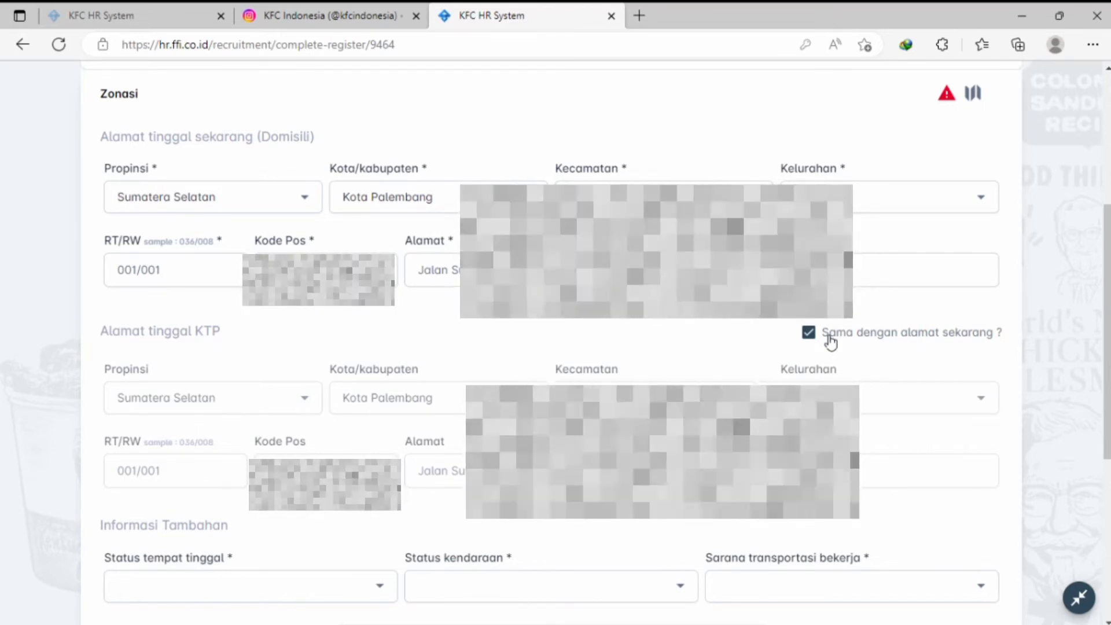
scroll(1016, 427, up, 1)
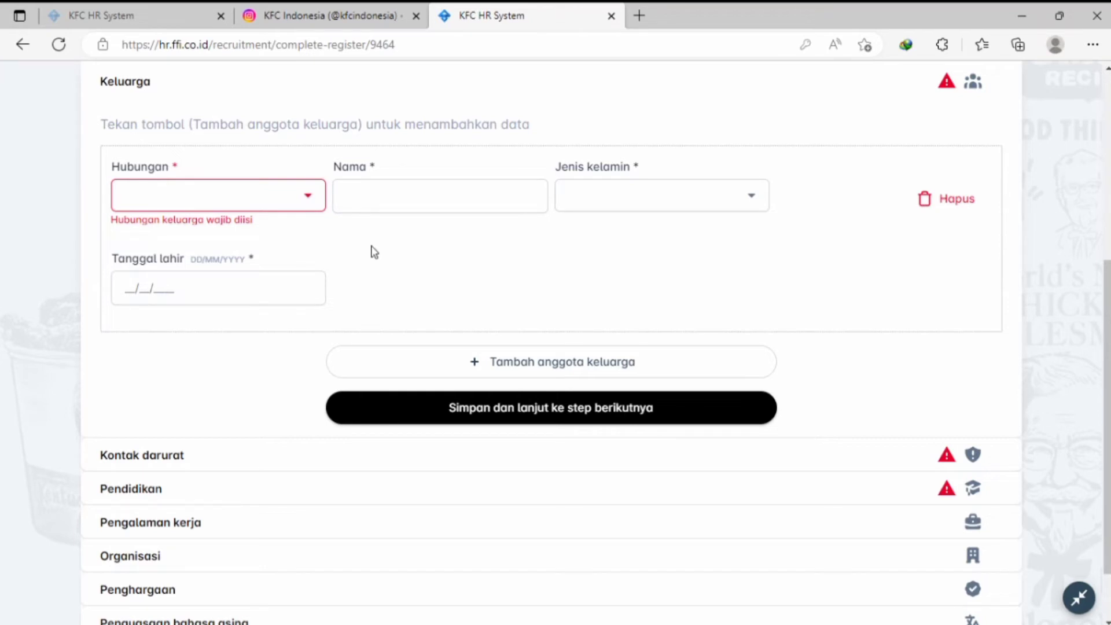
click(267, 203)
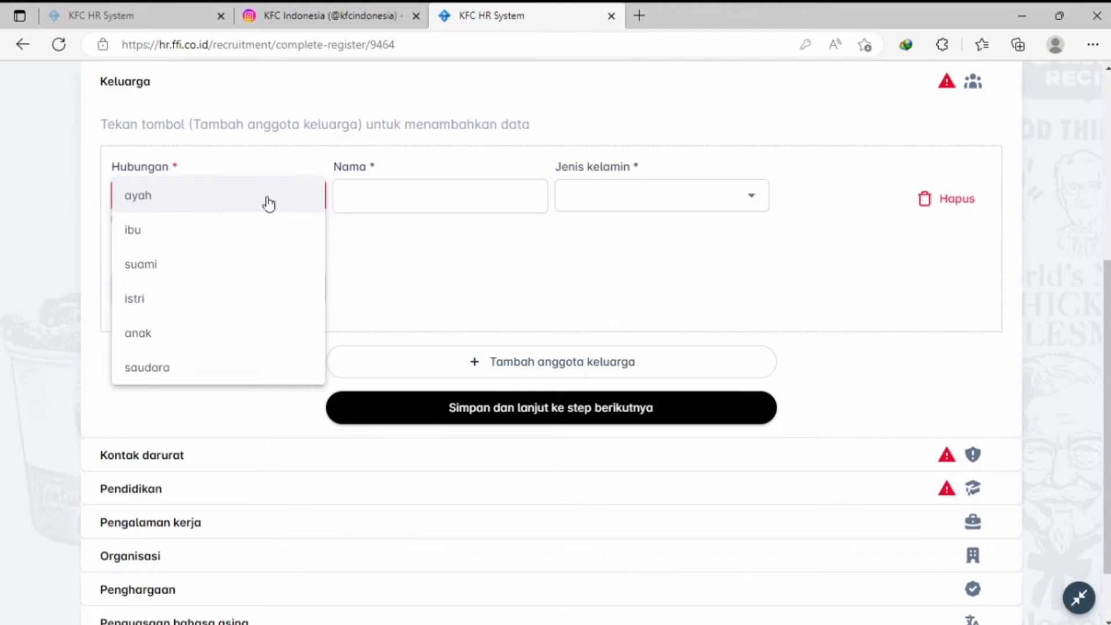
click(486, 256)
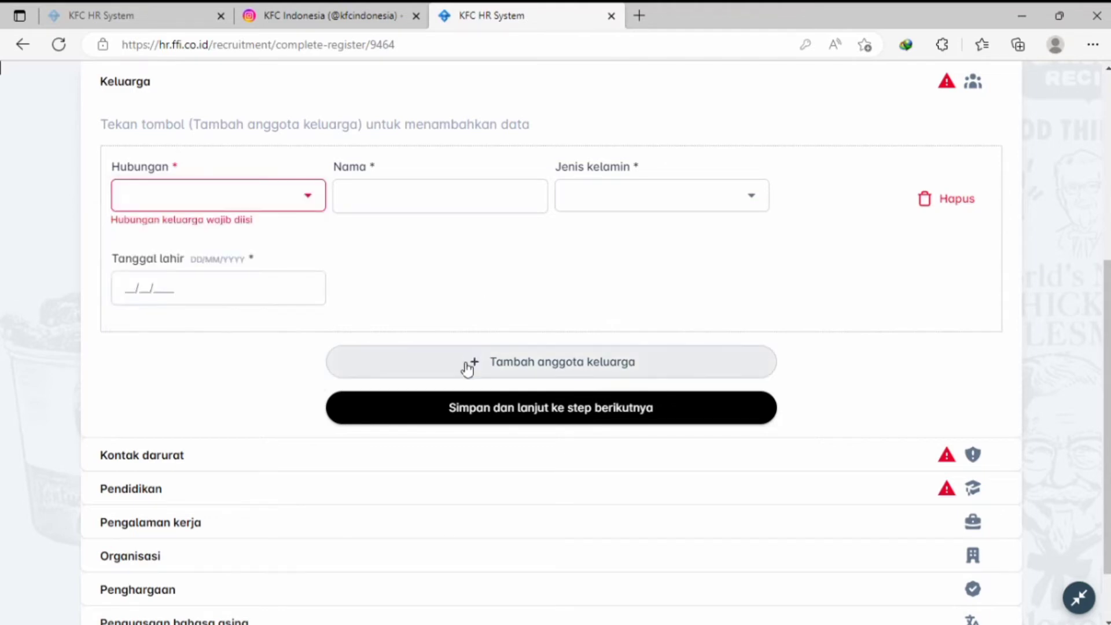
click(452, 414)
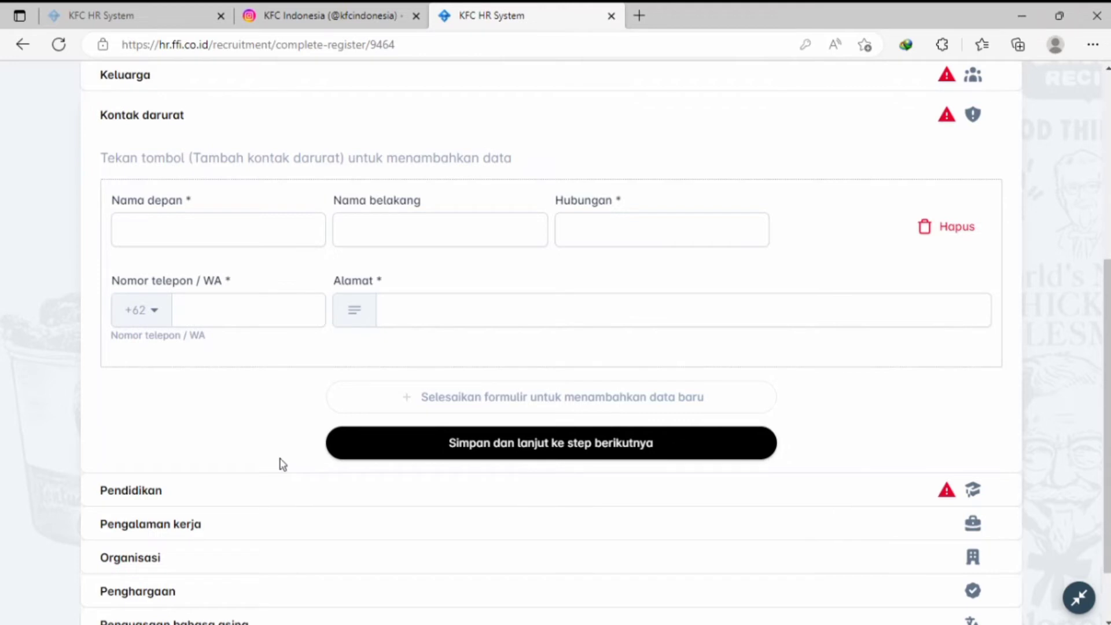
Step: Set Tingkat pendidikan to SD for the formal education entry under Pendidikan and continue to the work experience section
click(272, 489)
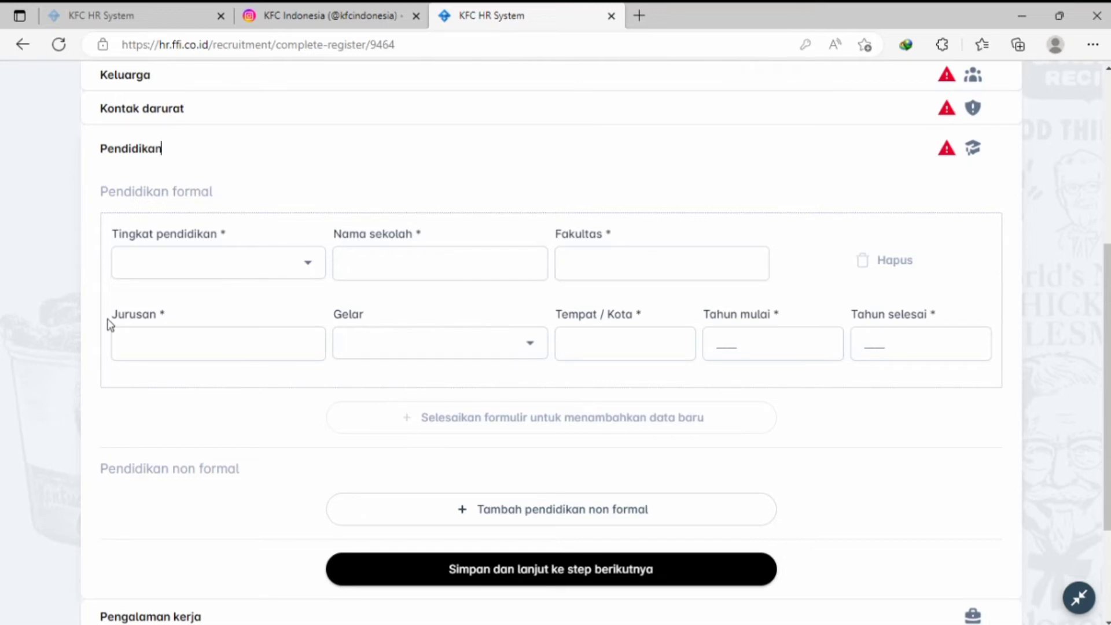
click(144, 271)
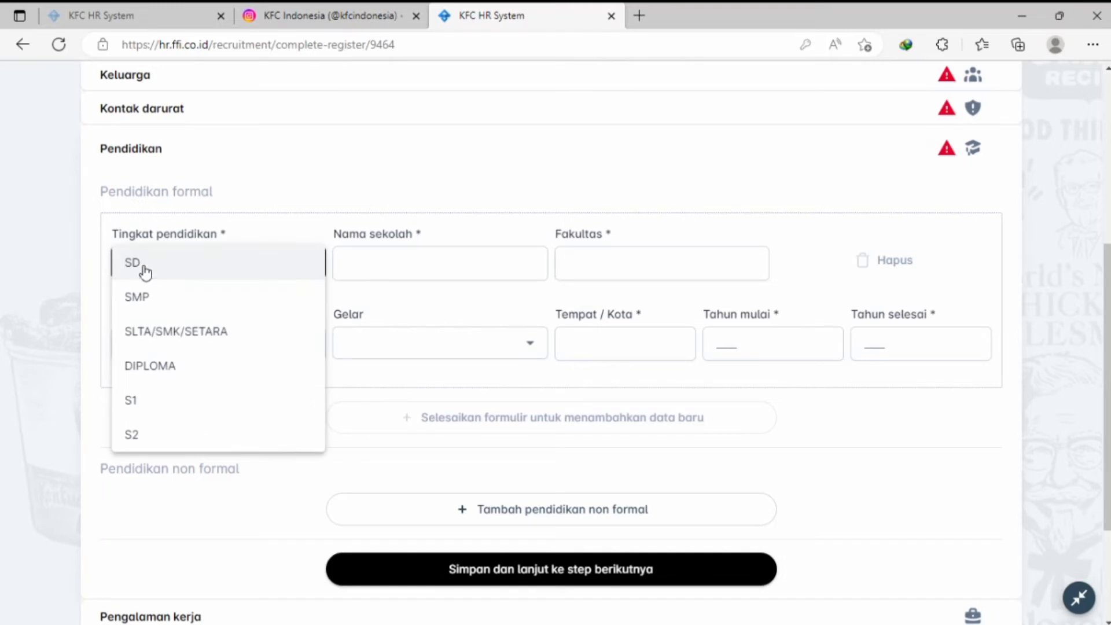
click(144, 269)
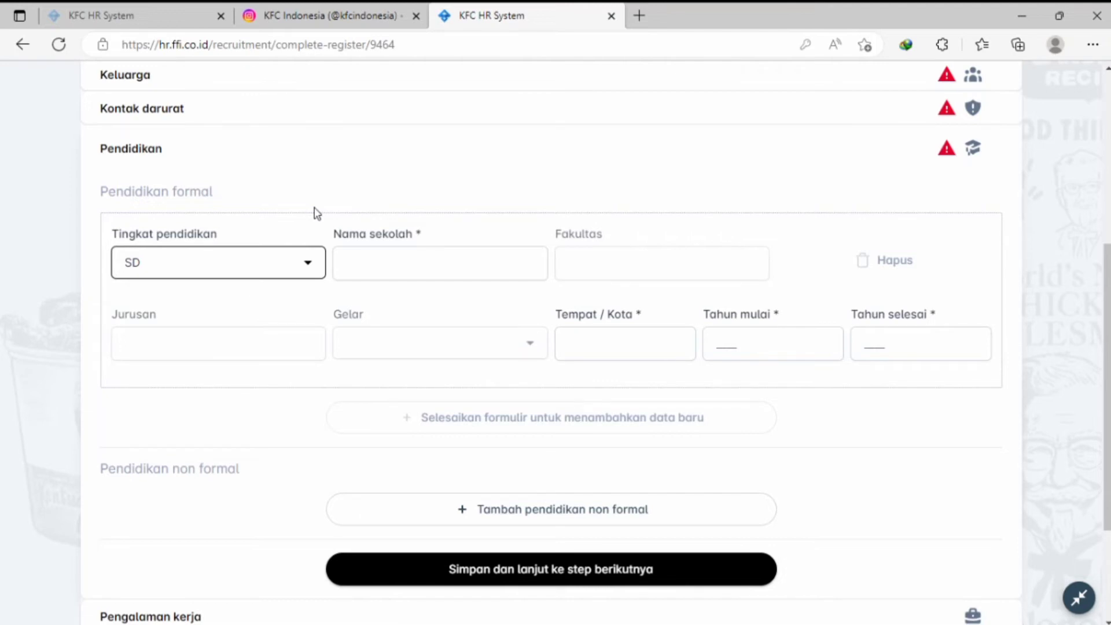
click(540, 572)
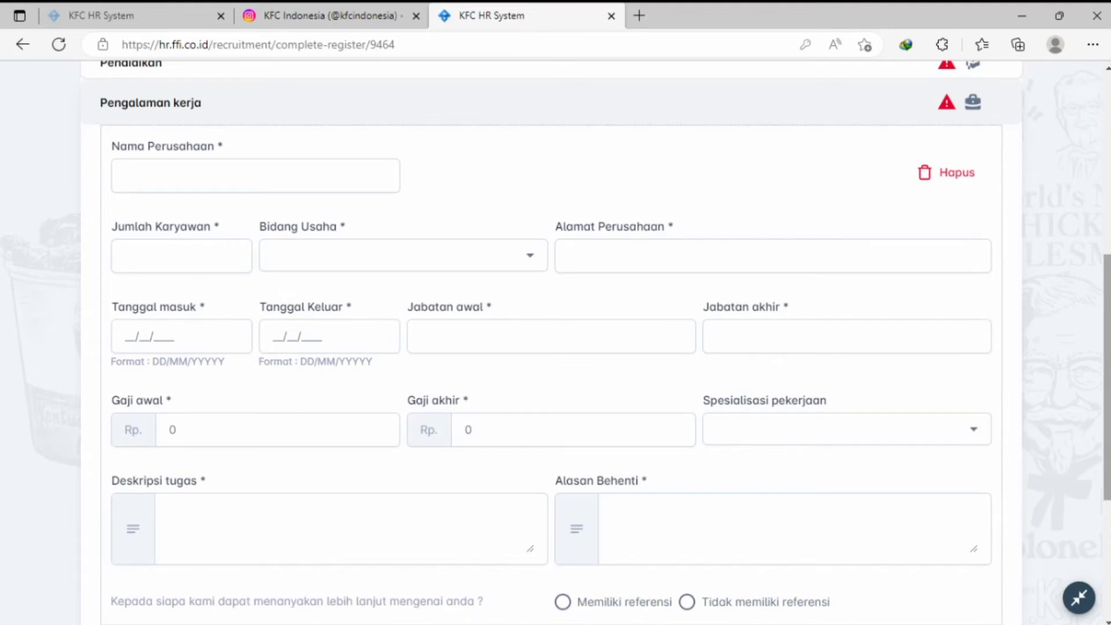
Step: Choose Memiliki referensi for the work experience entry under Pengalaman kerja and go on to Organisasi
click(949, 459)
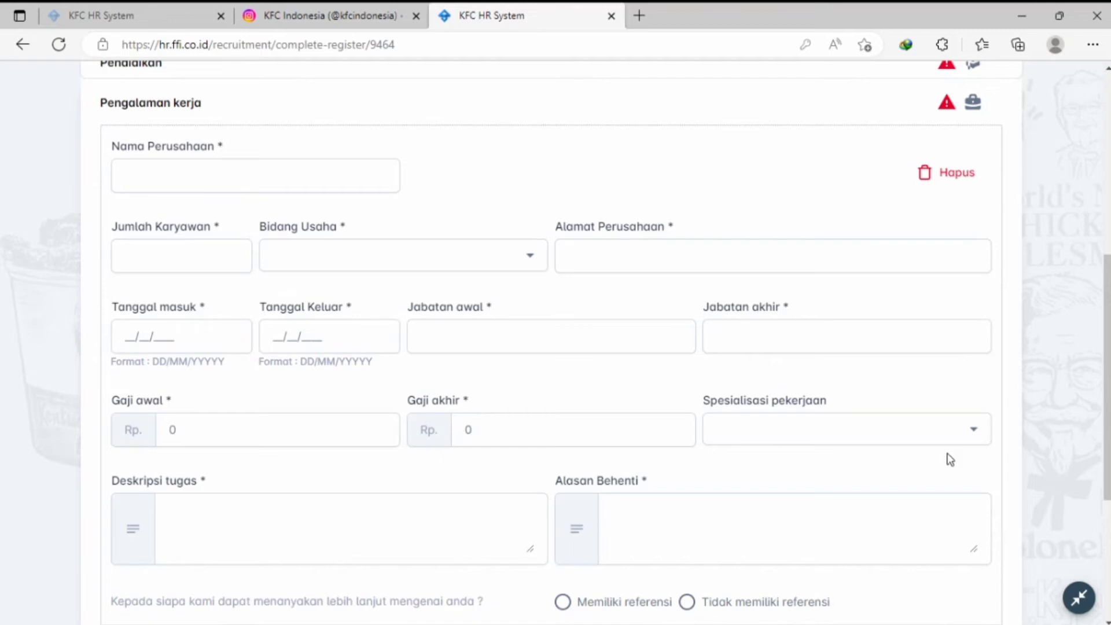
click(561, 601)
scroll(561, 602, down, 5)
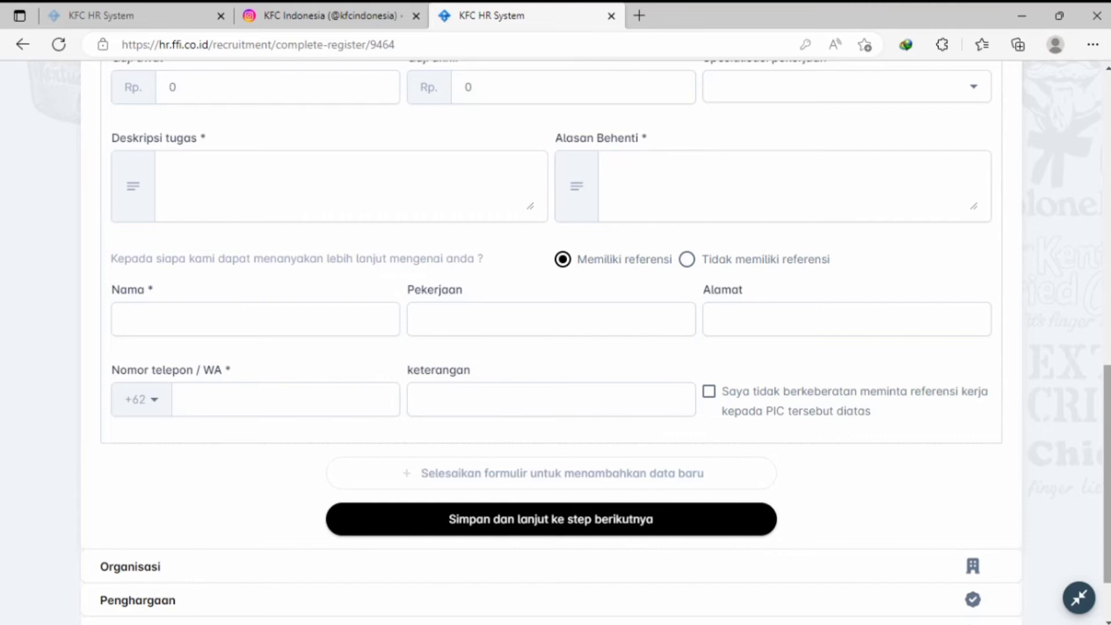
click(937, 566)
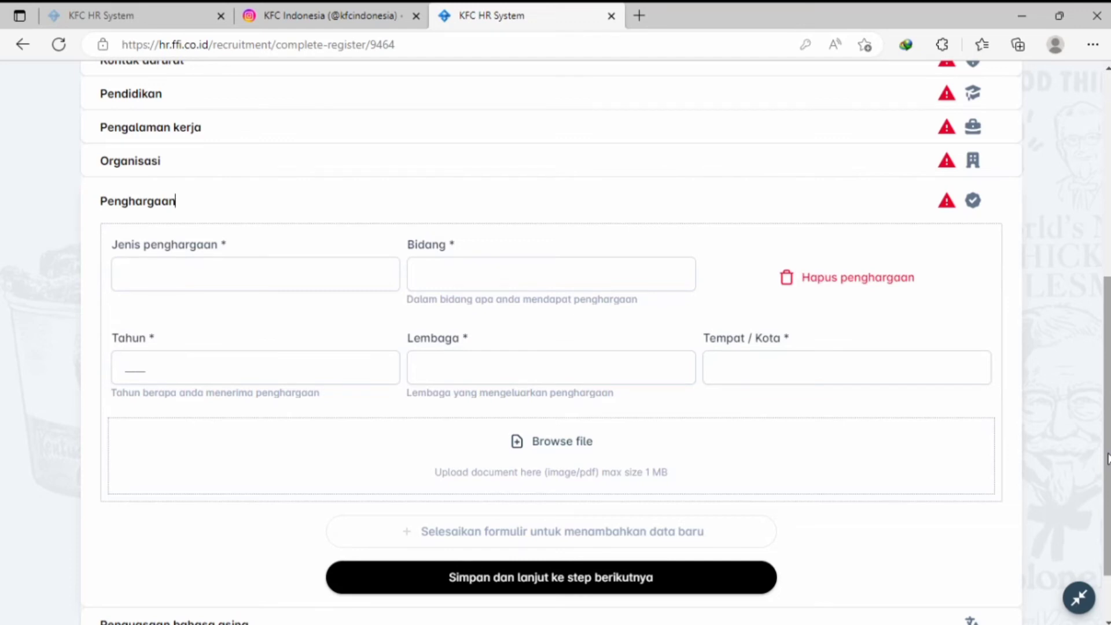
Step: Advance from Penghargaan through Penguasaan bahasa asing and Hobi dan minat to the Persetujuan section
click(726, 590)
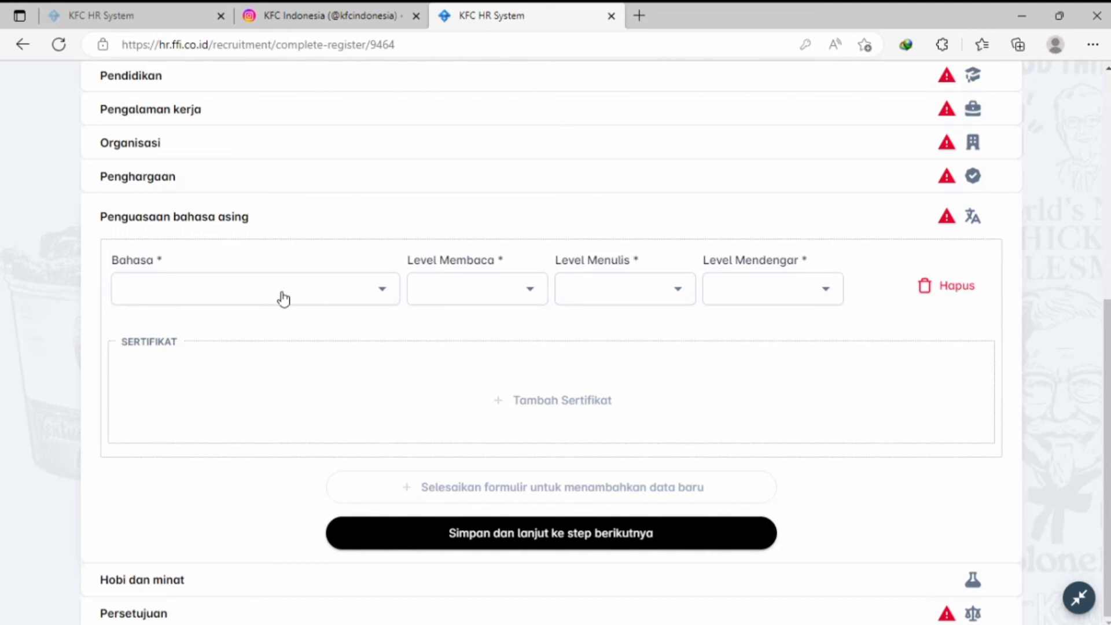
key(Tab)
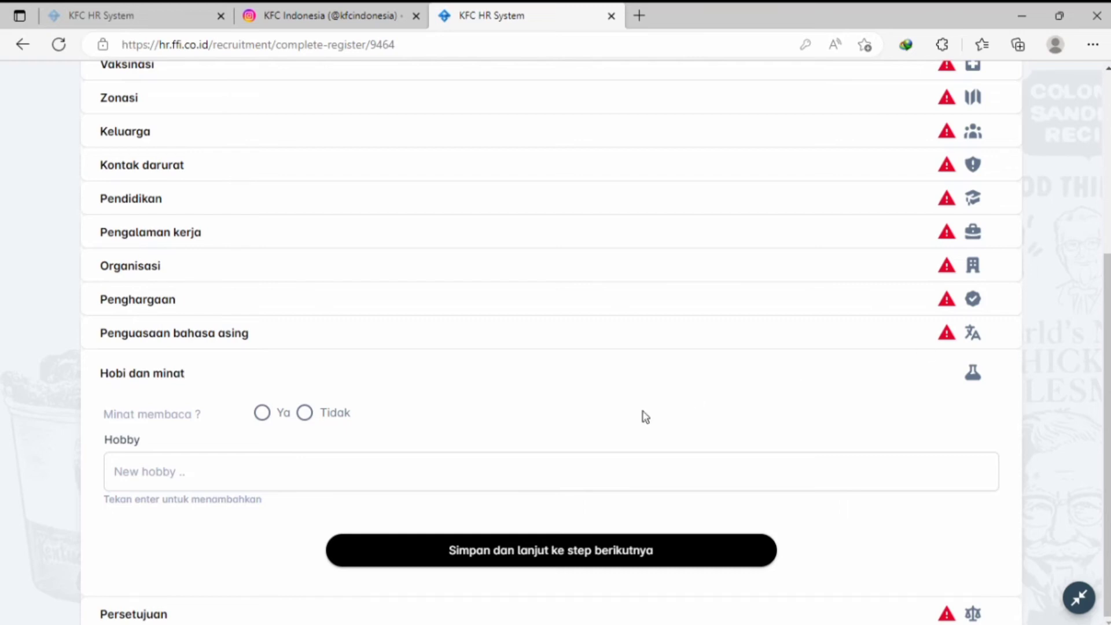
click(583, 561)
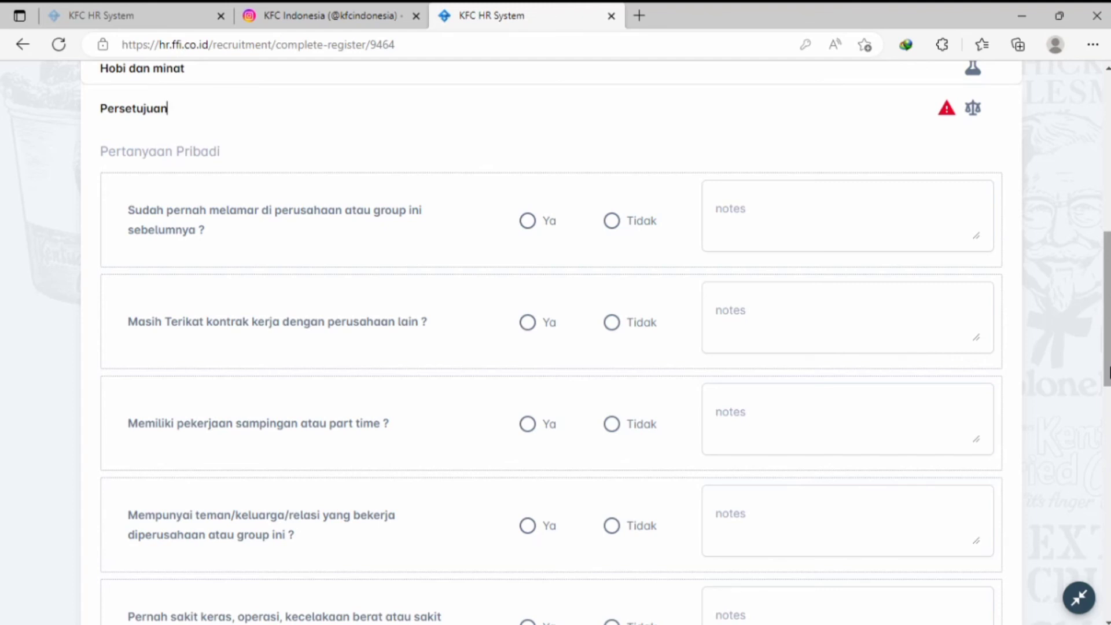
Step: Accept the declaration with Saya Menerima at the end of the Persetujuan questions, and return to the KFC Indonesia Instagram profile
scroll(556, 341, down, 6)
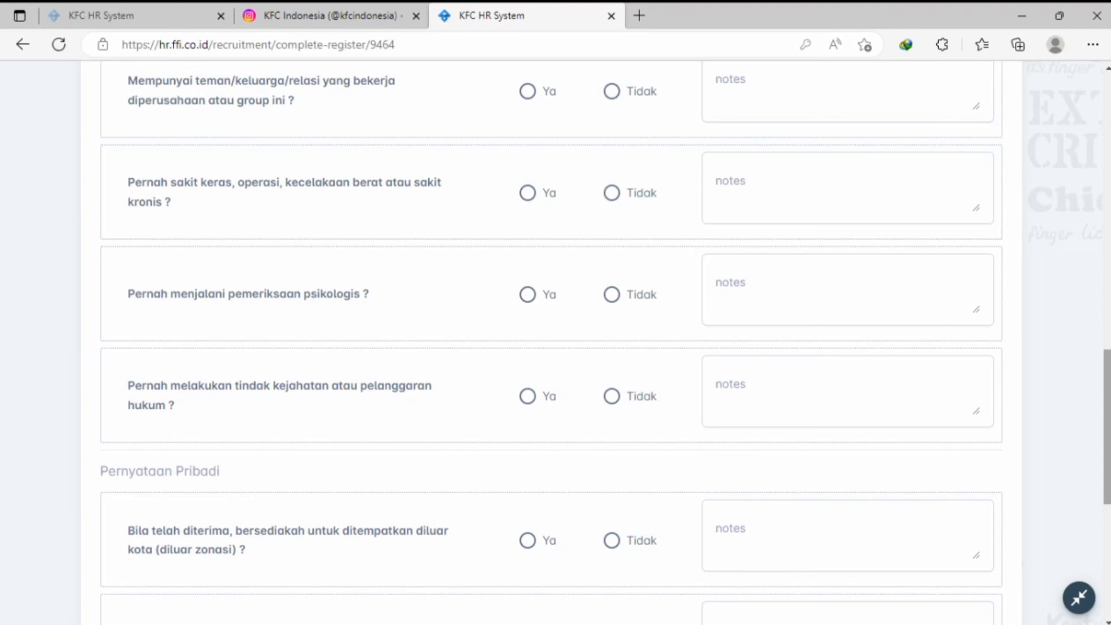
scroll(555, 341, down, 5)
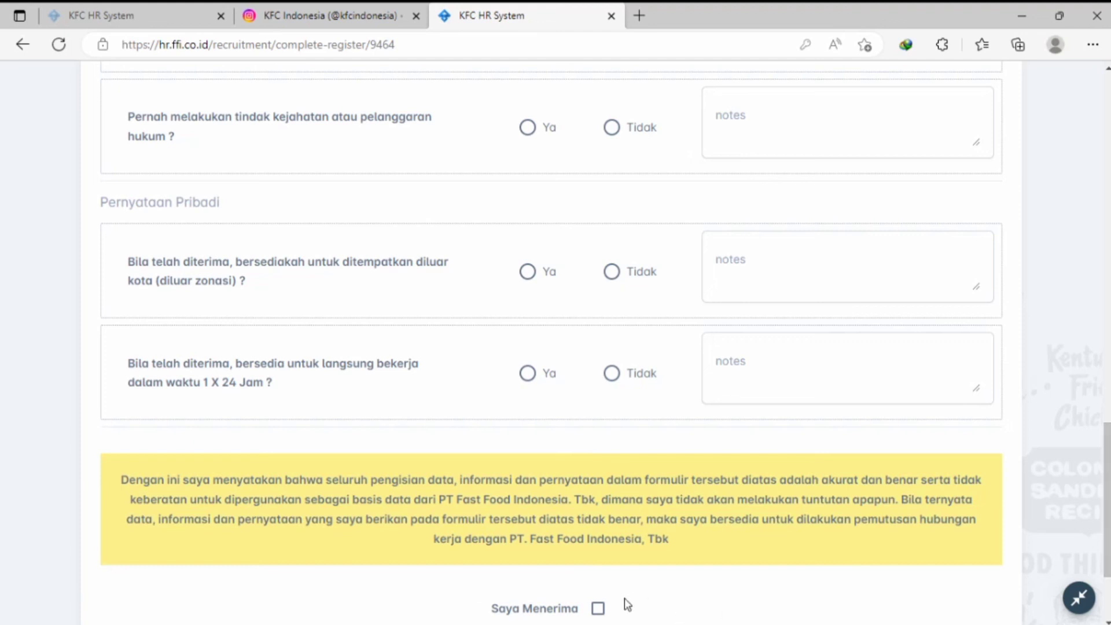
click(598, 609)
scroll(598, 609, down, 2)
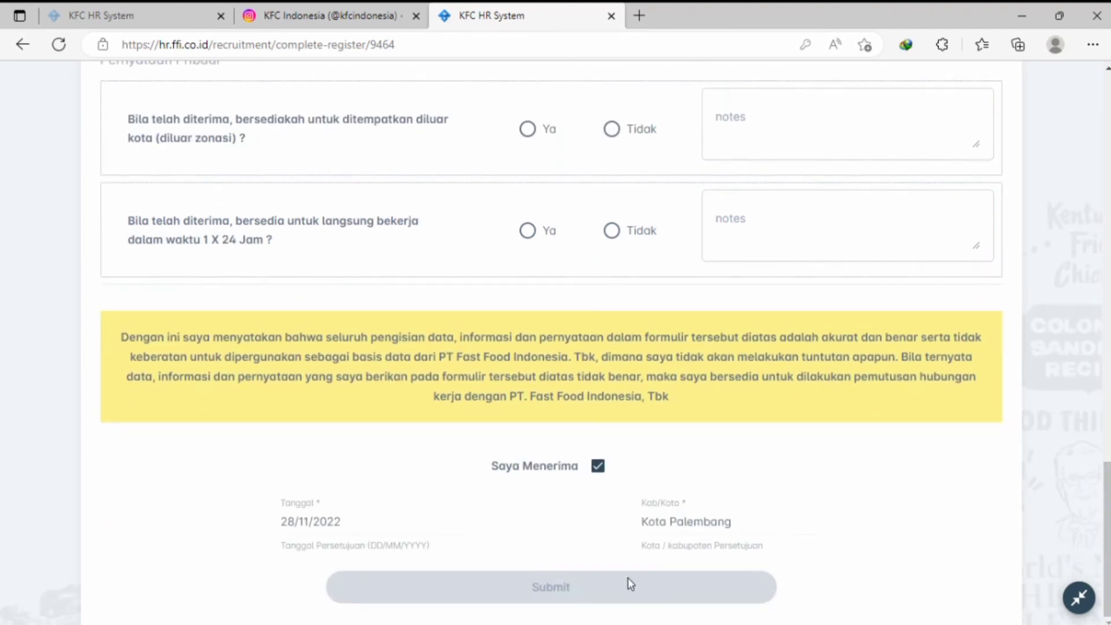
click(326, 8)
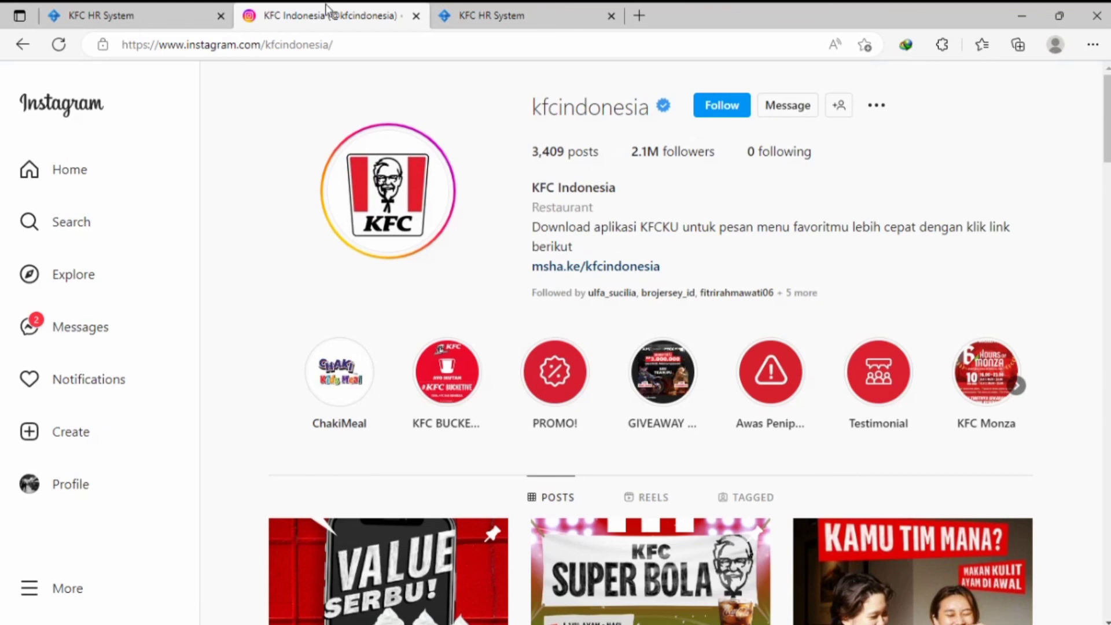